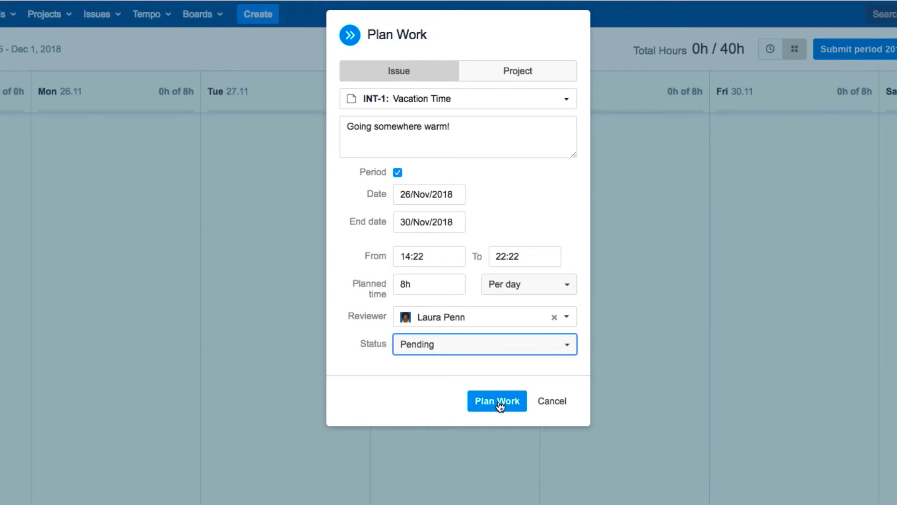
Save the INT-1 Vacation Time plan for 26–30 Nov 2018.
{"action": "left_click", "coordinate": [498, 402]}
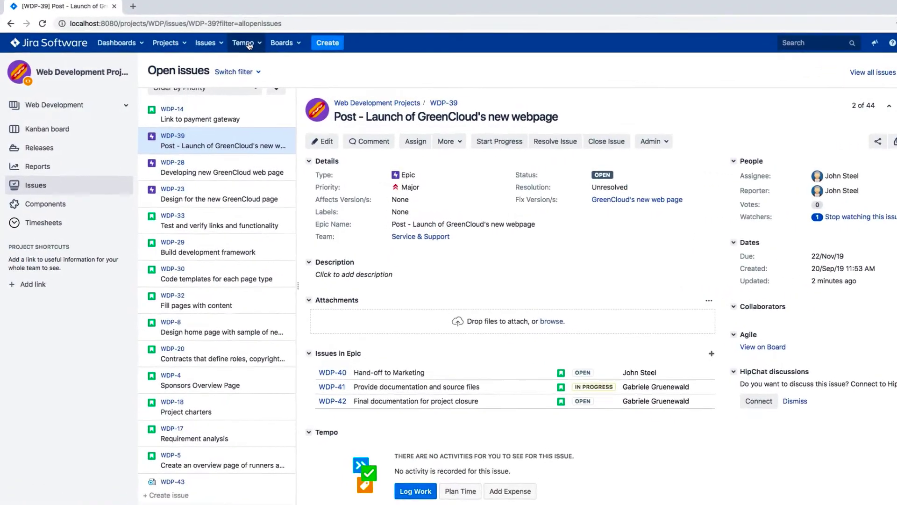
Show My Work as a whole-day calendar grid for the week of Nov 25 – Dec 1, 2018.
{"action": "left_click", "coordinate": [241, 43]}
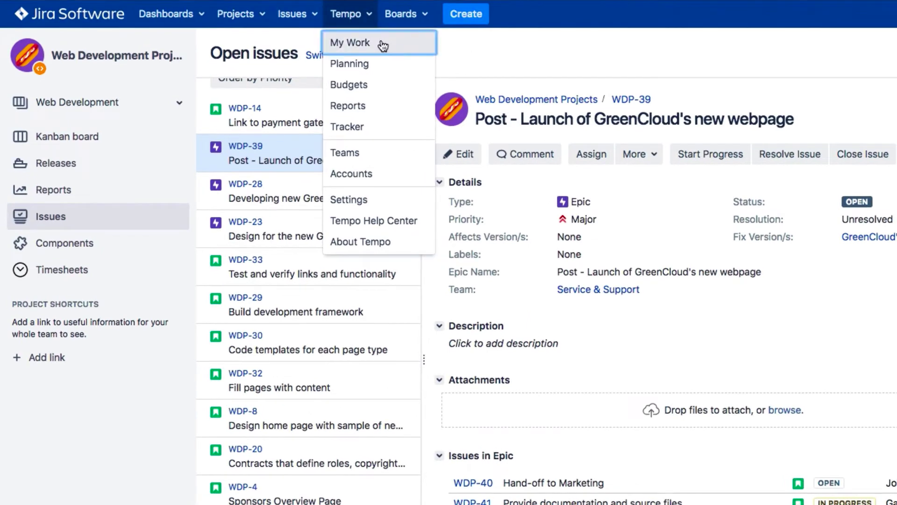
{"action": "left_click", "coordinate": [362, 43]}
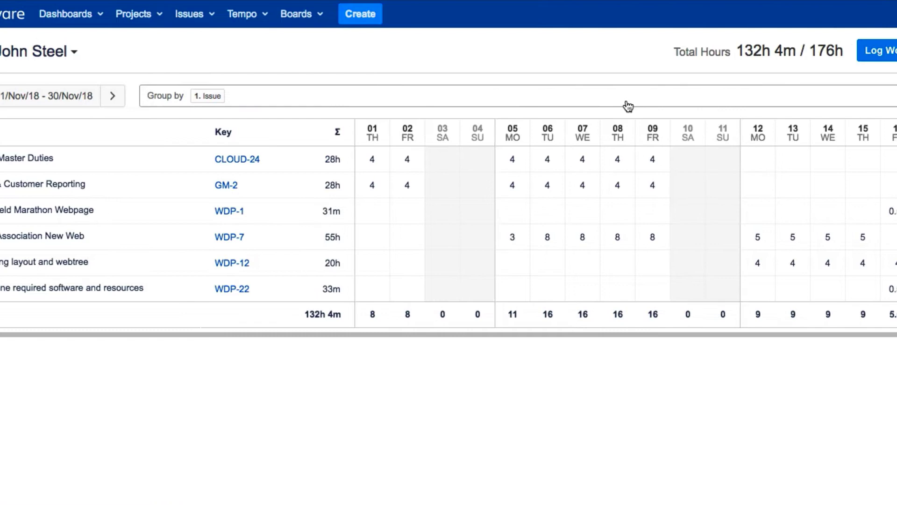
{"action": "left_click", "coordinate": [778, 55]}
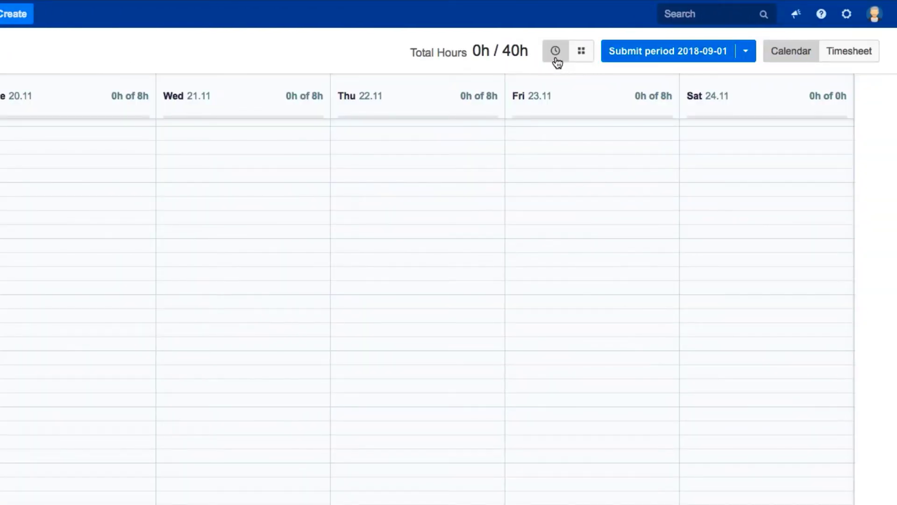
{"action": "left_click", "coordinate": [586, 56]}
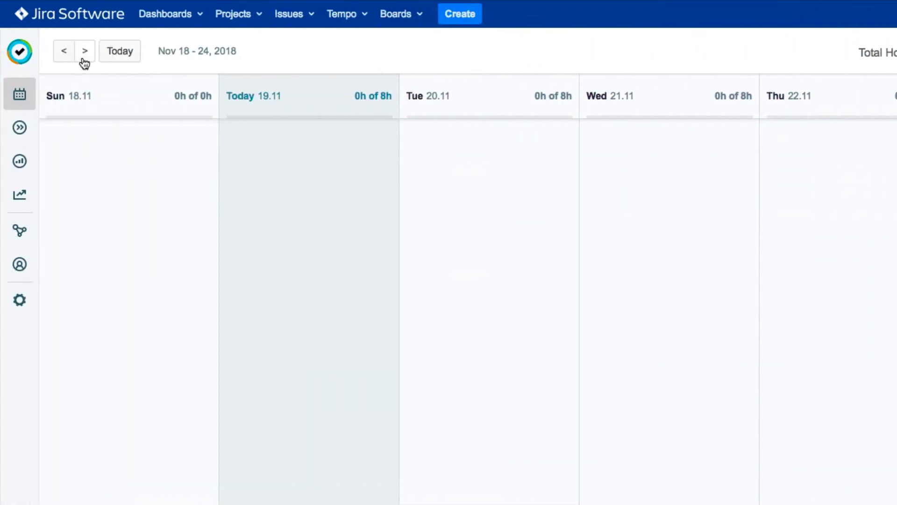
{"action": "left_click", "coordinate": [85, 56]}
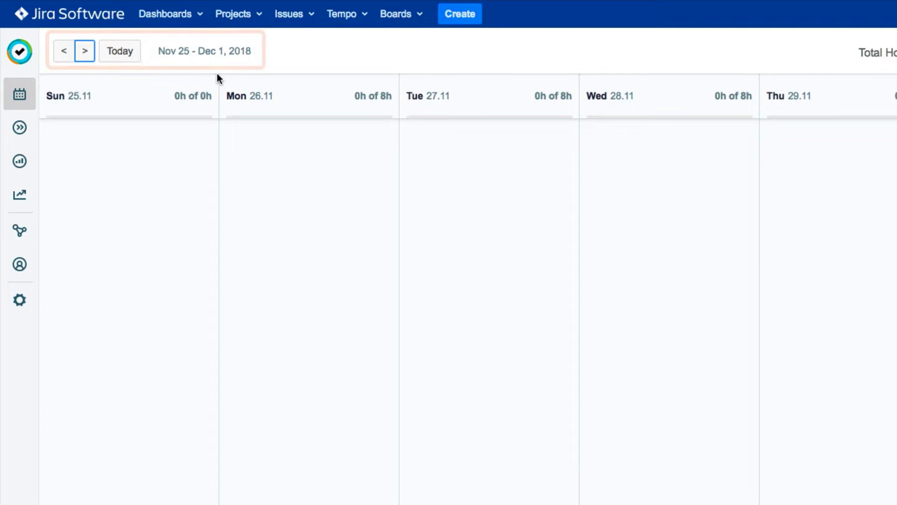
{"action": "mouse_move", "coordinate": [260, 149]}
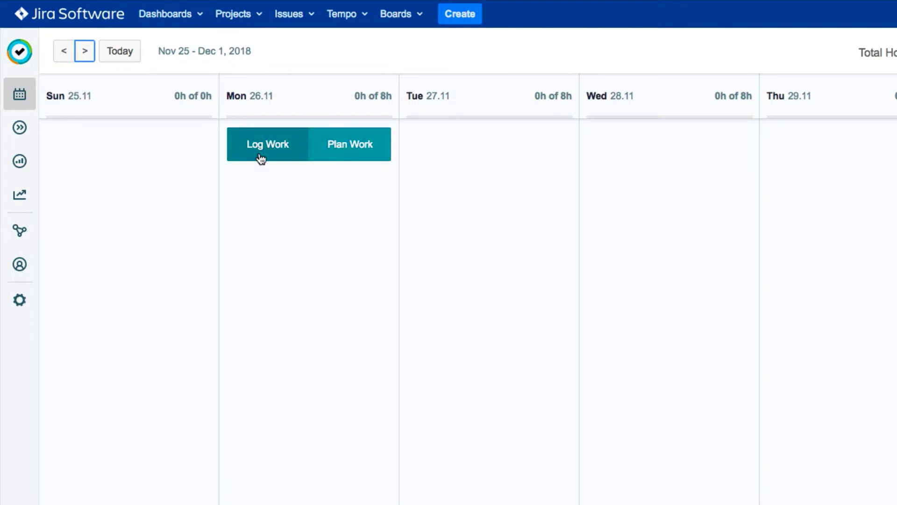
Start a Monday 26 Nov plan for INT-1 Vacation Time described 'Going somewhere warm!'.
{"action": "left_click", "coordinate": [356, 159]}
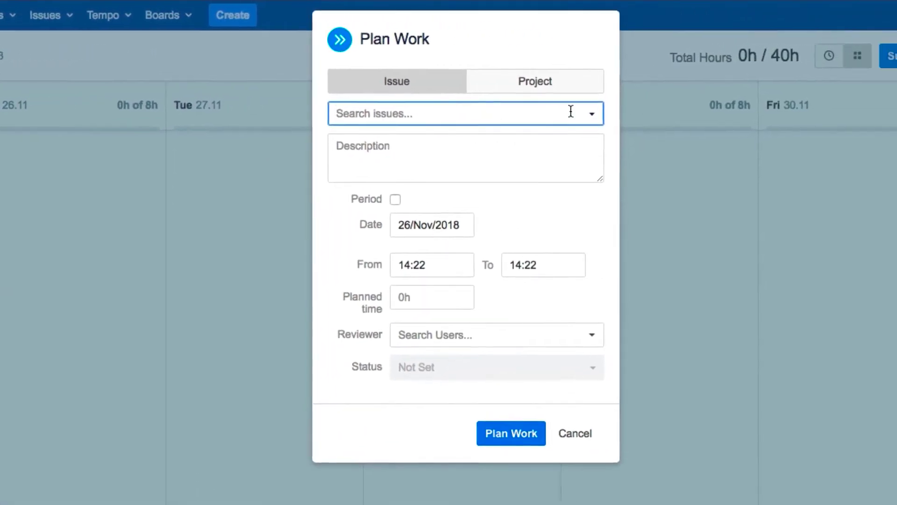
{"action": "left_click", "coordinate": [585, 114]}
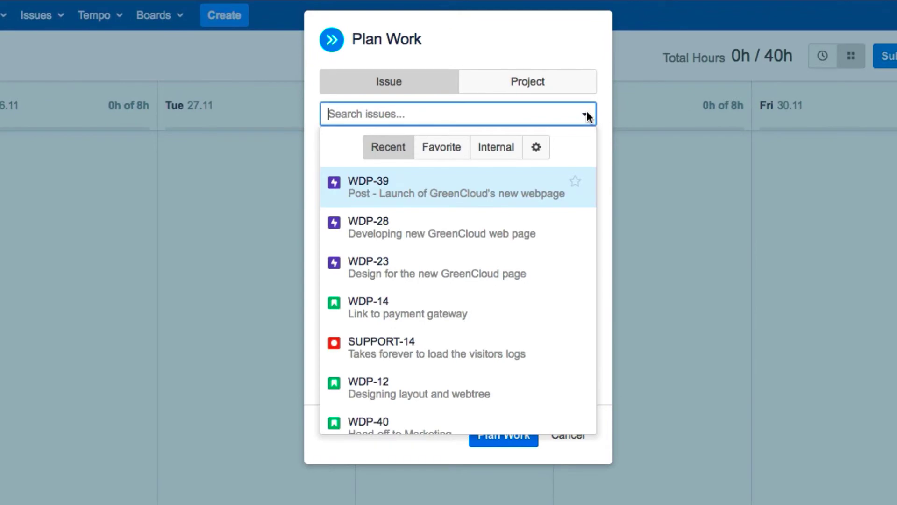
{"action": "type", "text": "Int"}
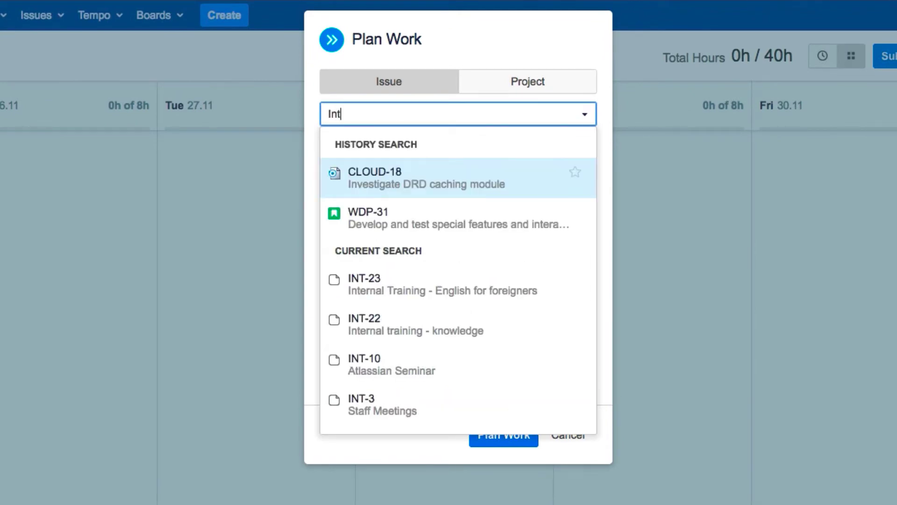
{"action": "scroll", "coordinate": [514, 327], "scroll_direction": "down", "scroll_amount": 5}
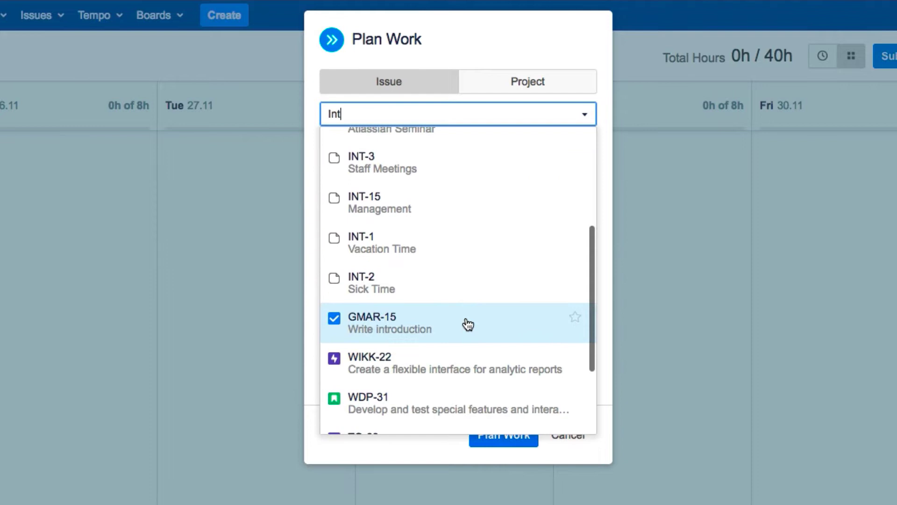
{"action": "left_click", "coordinate": [409, 252]}
{"action": "left_click", "coordinate": [351, 143]}
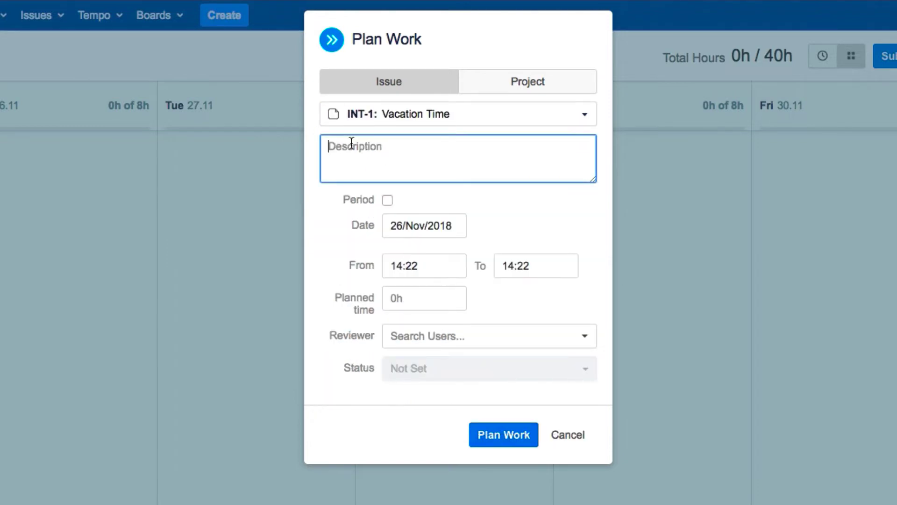
{"action": "type", "text": "Going somewhere war"}
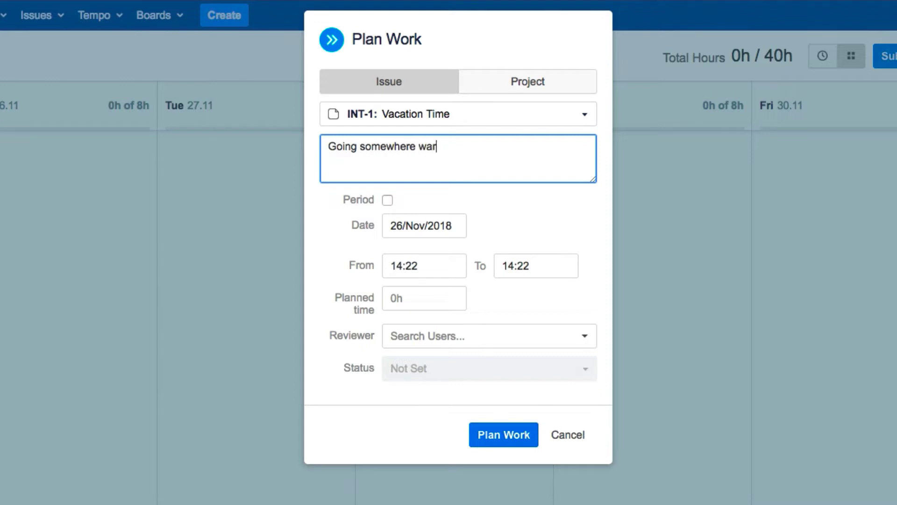
{"action": "type", "text": "m!"}
Make the plan span 26–30 Nov 2018 at 8 hours per day.
{"action": "left_click", "coordinate": [387, 199]}
{"action": "left_click", "coordinate": [387, 200]}
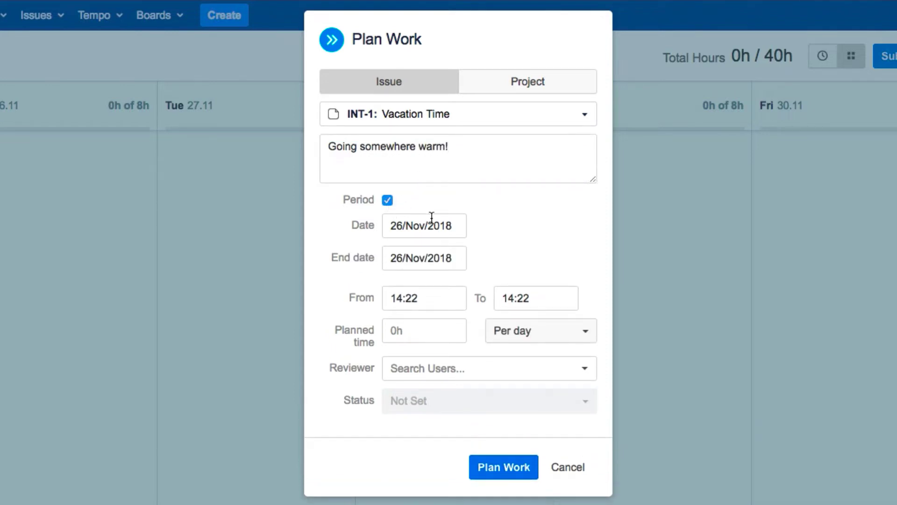
{"action": "left_click", "coordinate": [454, 260]}
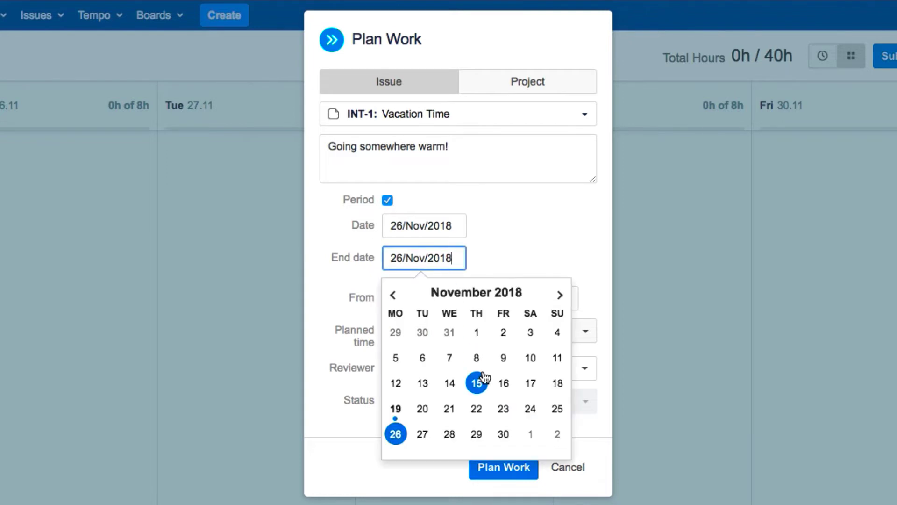
{"action": "left_click", "coordinate": [512, 440]}
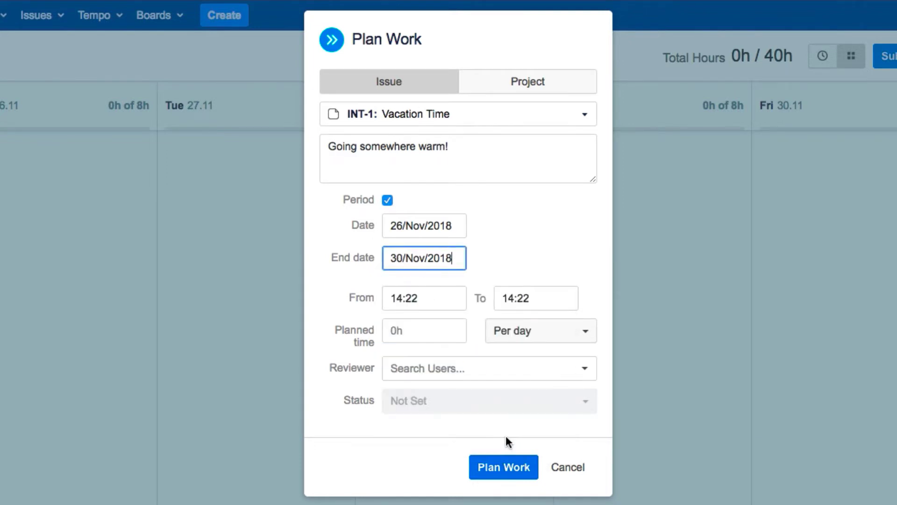
{"action": "left_click", "coordinate": [409, 333]}
{"action": "type", "text": "8"}
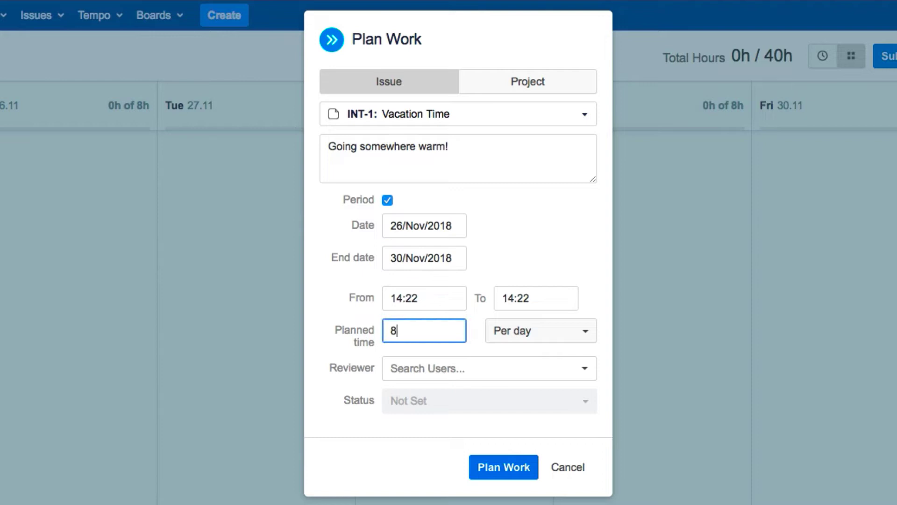
{"action": "left_click", "coordinate": [523, 335]}
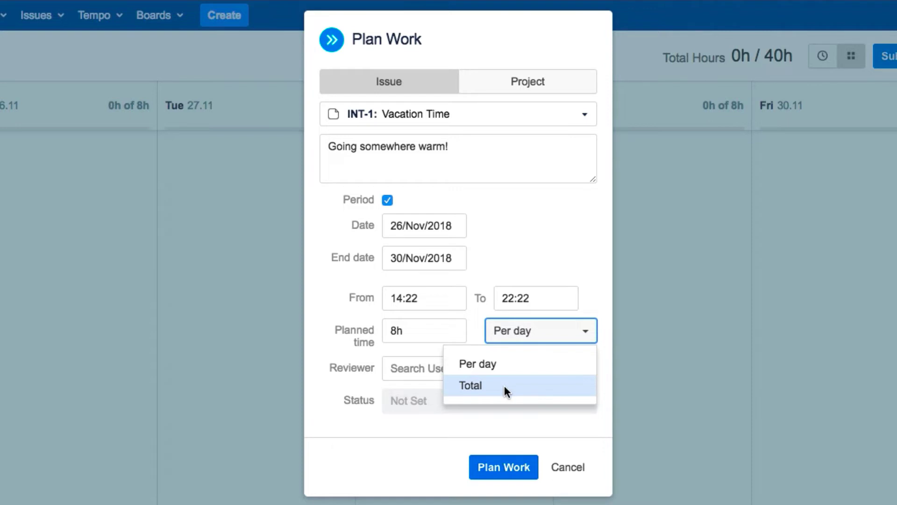
{"action": "left_click", "coordinate": [510, 362]}
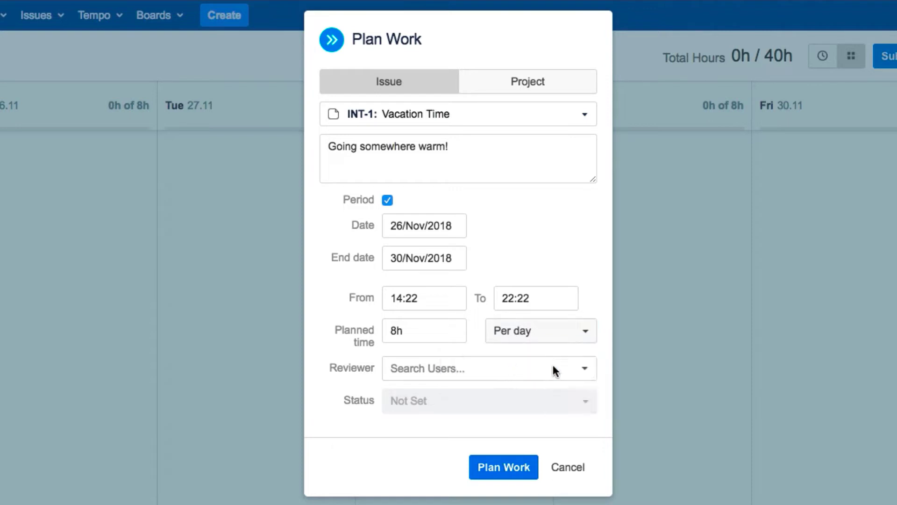
Choose a reviewer, keep the status Pending, and create the vacation plan.
{"action": "left_click", "coordinate": [585, 370]}
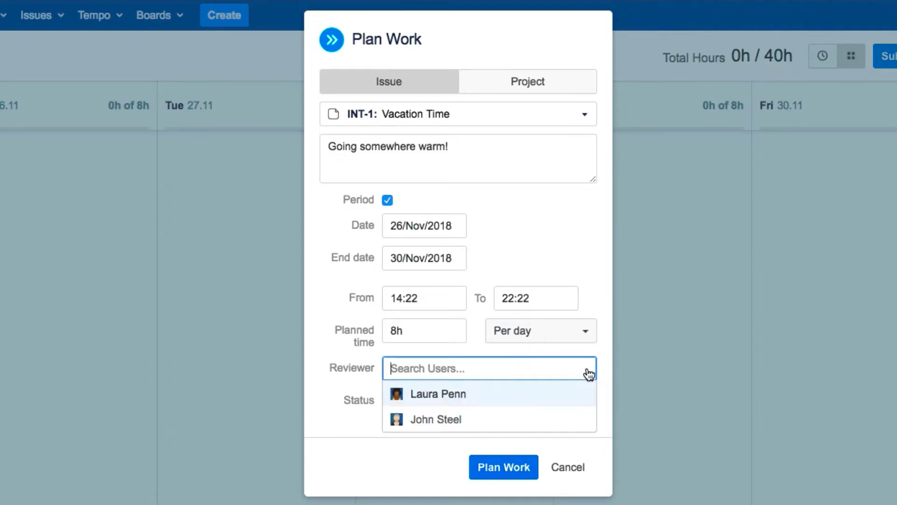
{"action": "left_click", "coordinate": [530, 397]}
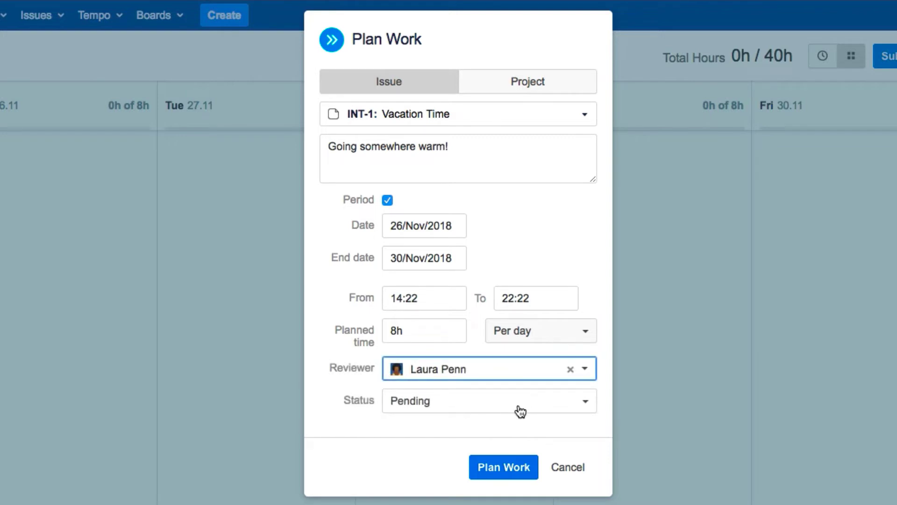
{"action": "left_click", "coordinate": [585, 404]}
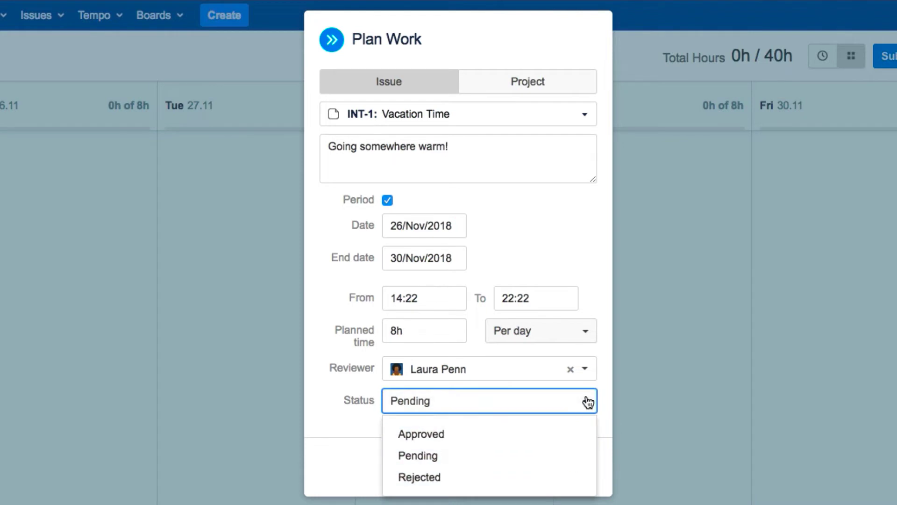
{"action": "left_click", "coordinate": [588, 402]}
{"action": "left_click", "coordinate": [507, 472]}
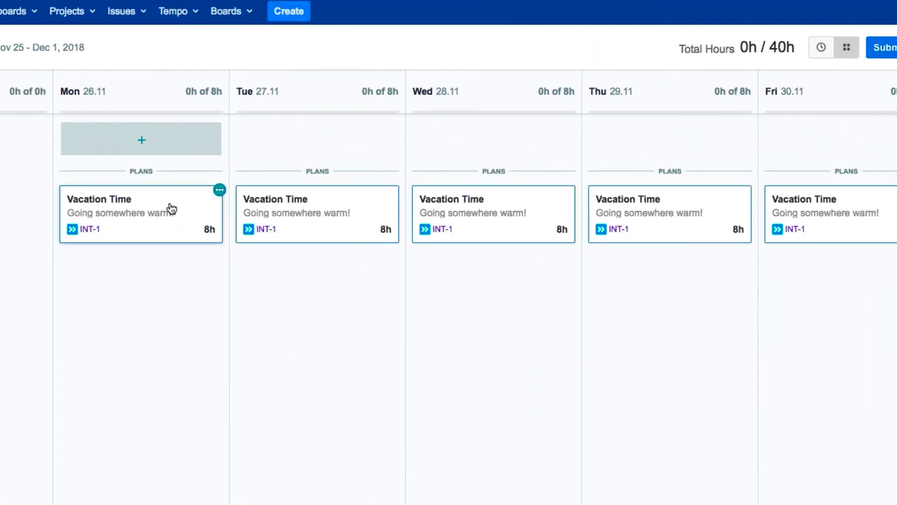
Open the Monday Vacation Time plan for editing across its whole period.
{"action": "left_click", "coordinate": [219, 191]}
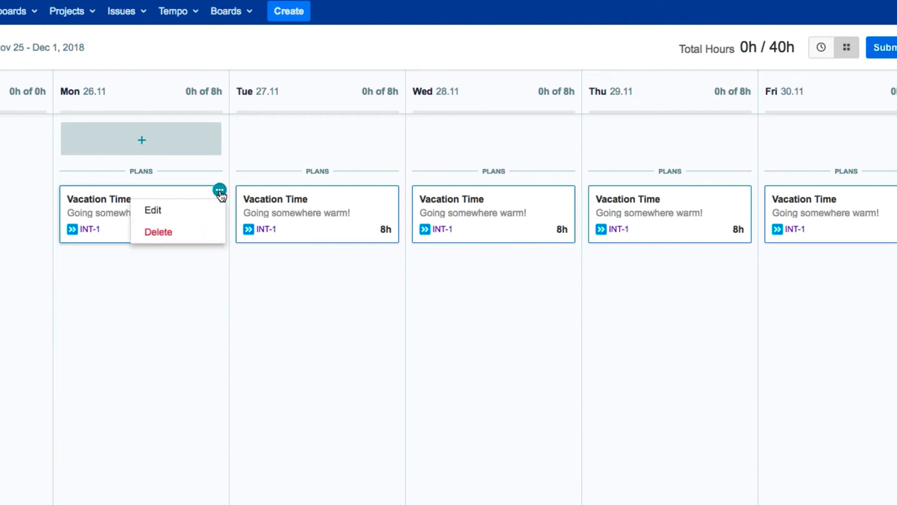
{"action": "left_click", "coordinate": [194, 209]}
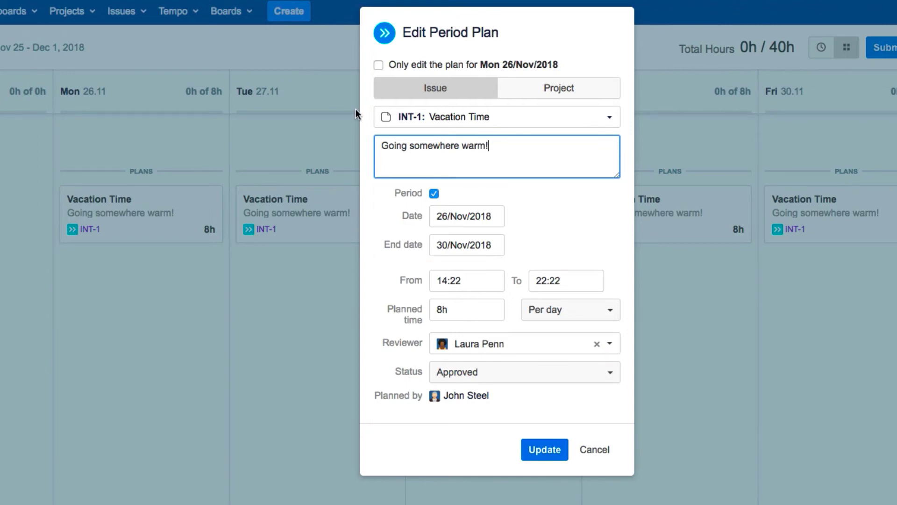
{"action": "left_click", "coordinate": [378, 66]}
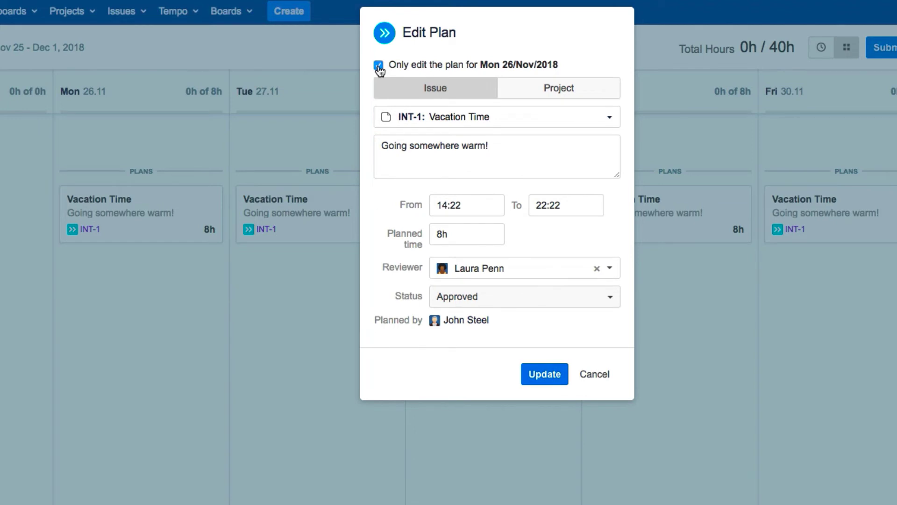
{"action": "left_click", "coordinate": [379, 66]}
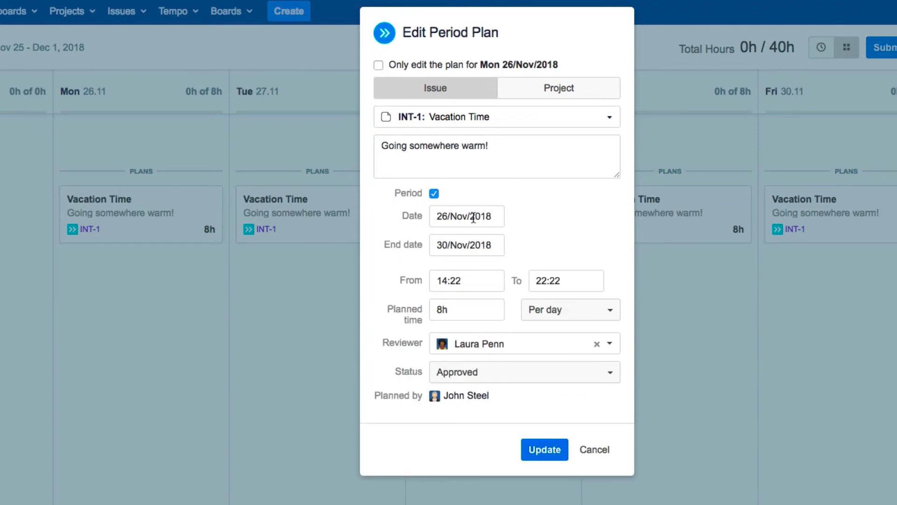
Move the plan's dates to 03–07 Dec 2018 and save the update.
{"action": "left_click", "coordinate": [499, 216]}
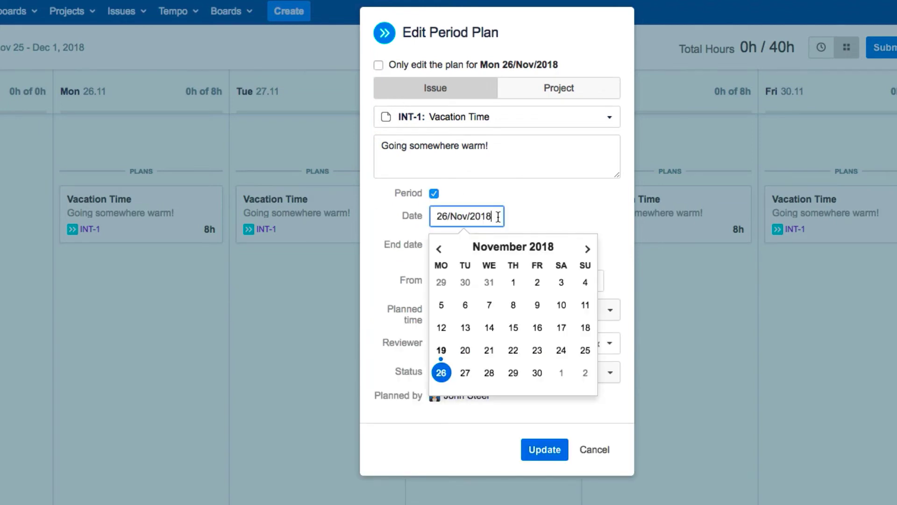
{"action": "left_click", "coordinate": [588, 249]}
{"action": "left_click", "coordinate": [441, 305]}
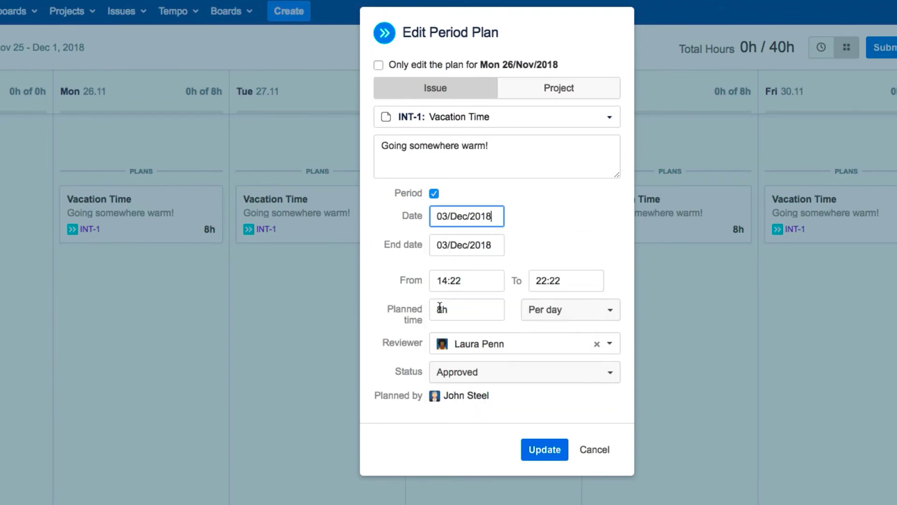
{"action": "left_click", "coordinate": [496, 243]}
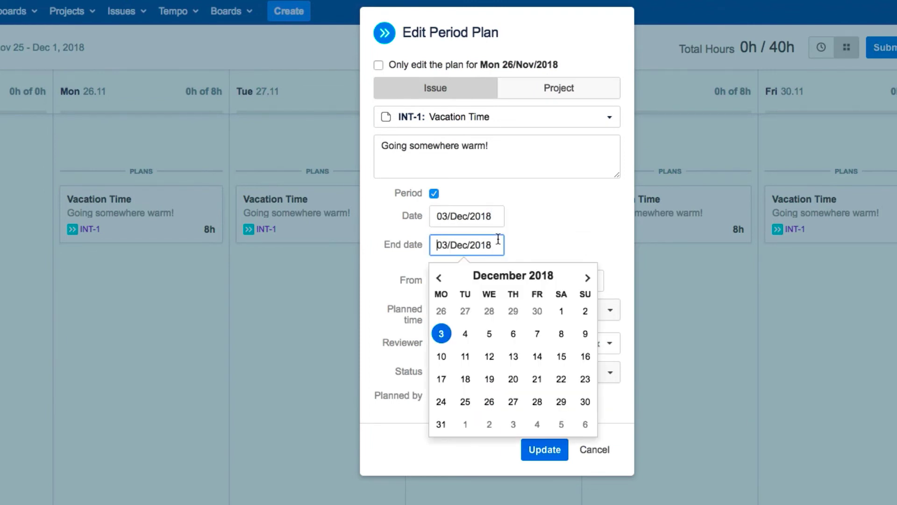
{"action": "left_click", "coordinate": [537, 334]}
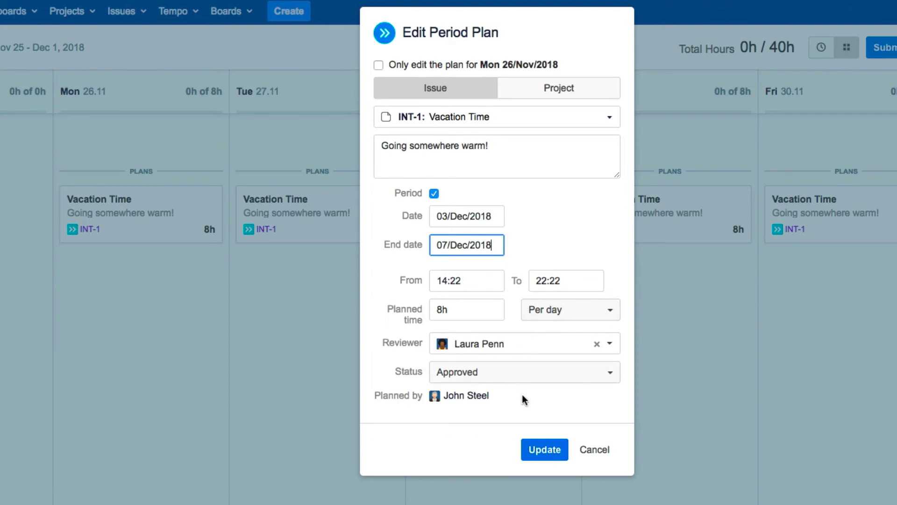
{"action": "left_click", "coordinate": [542, 456]}
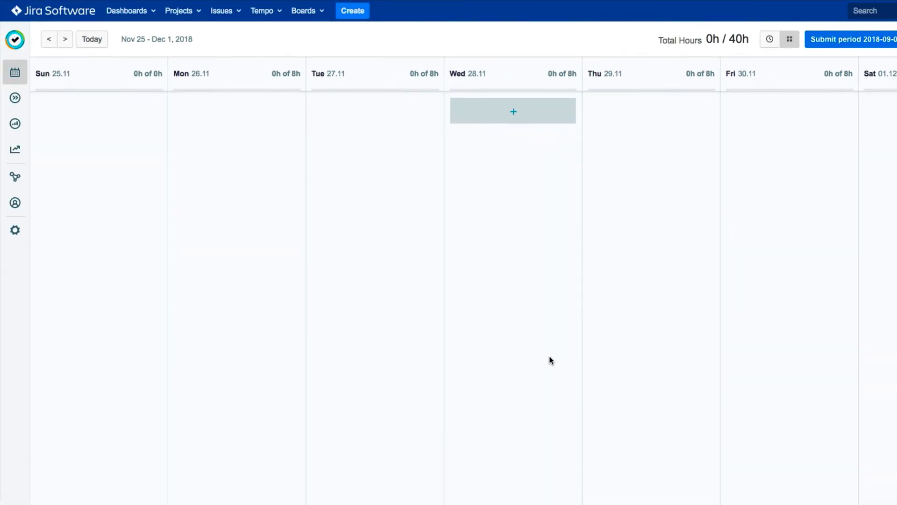
Advance the calendar to the week of Dec 2–8, 2018.
{"action": "left_click", "coordinate": [65, 39]}
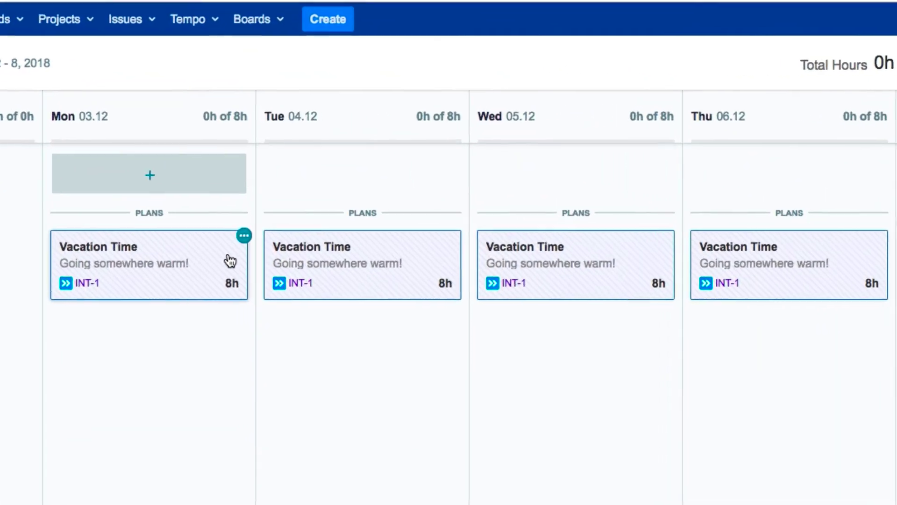
Delete the 40h Vacation Time plan for the whole 03–07 Dec 2018 period.
{"action": "left_click", "coordinate": [244, 235]}
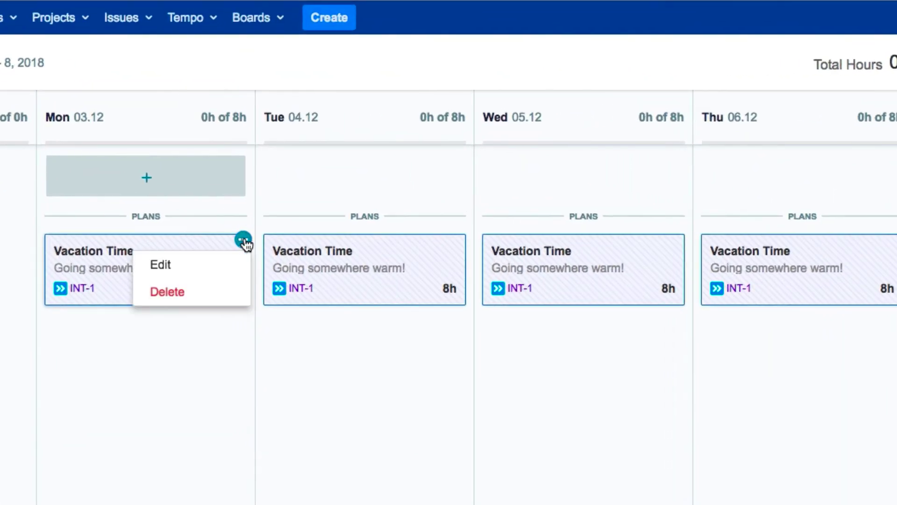
{"action": "left_click", "coordinate": [197, 293]}
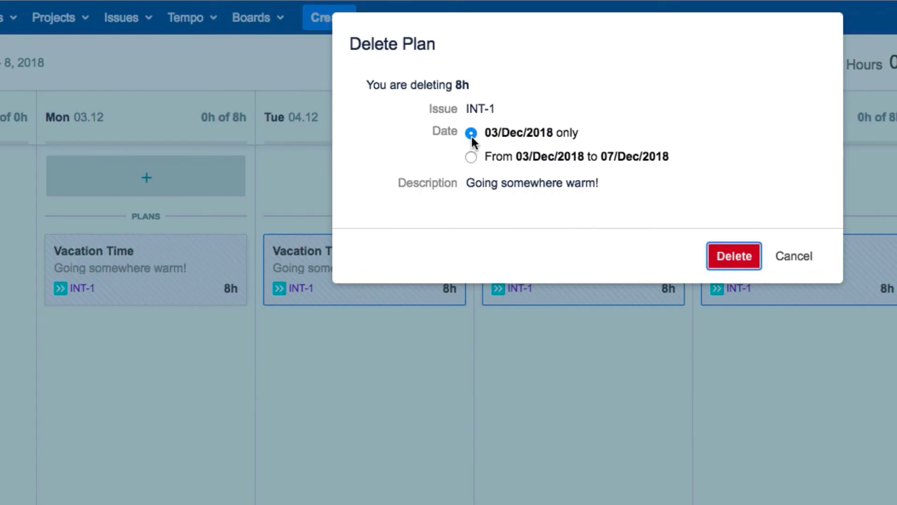
{"action": "left_click", "coordinate": [470, 156]}
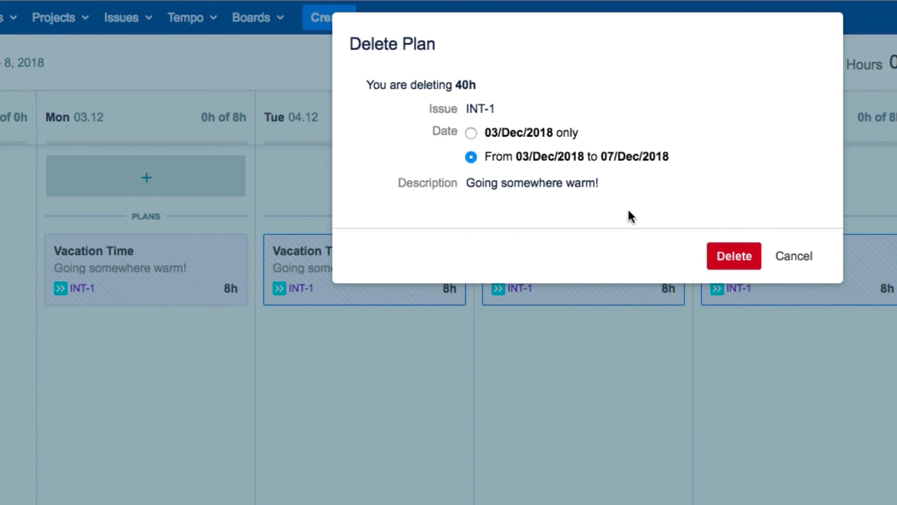
{"action": "left_click", "coordinate": [745, 262]}
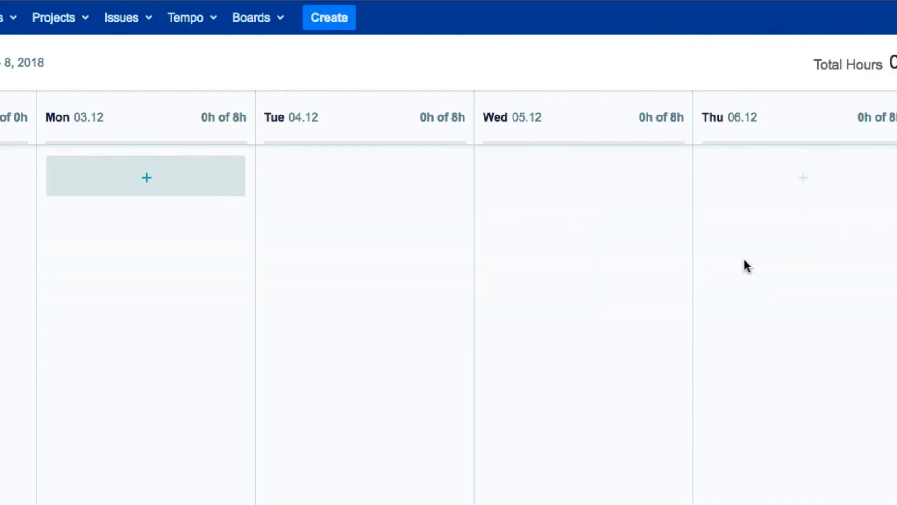